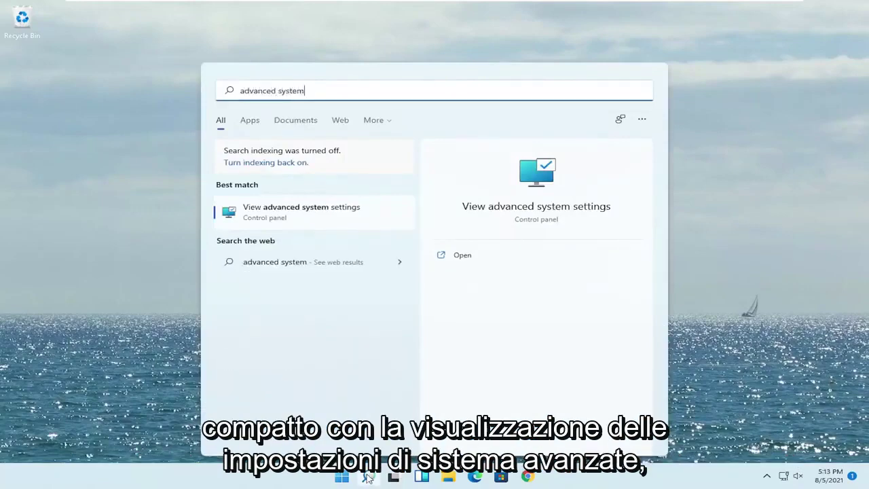
Step: Open the advanced system settings and show the Hardware section of System Properties
{"action": "left_click", "coordinate": [295, 214]}
{"action": "left_click_drag", "start_coordinate": [169, 37], "coordinate": [430, 103]}
{"action": "left_click", "coordinate": [379, 123]}
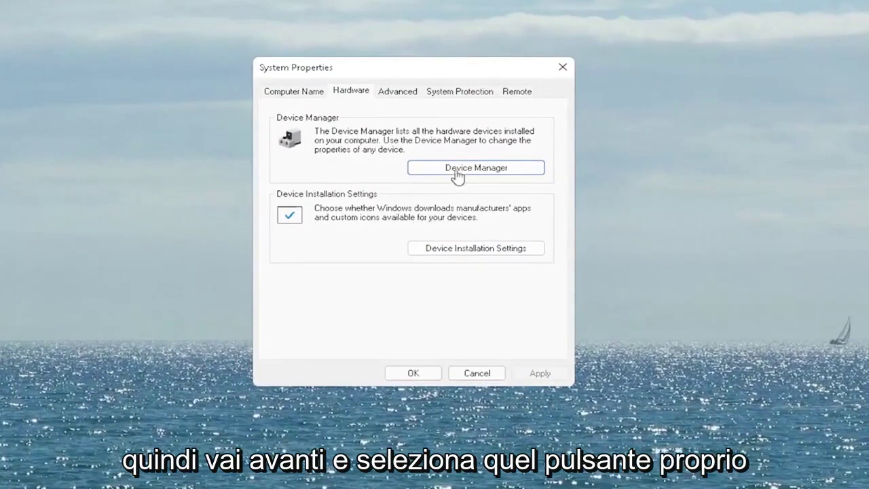
Step: Set the device installation settings to Yes (recommended) for automatic downloads, save the change, and close System Properties
{"action": "left_click", "coordinate": [476, 248]}
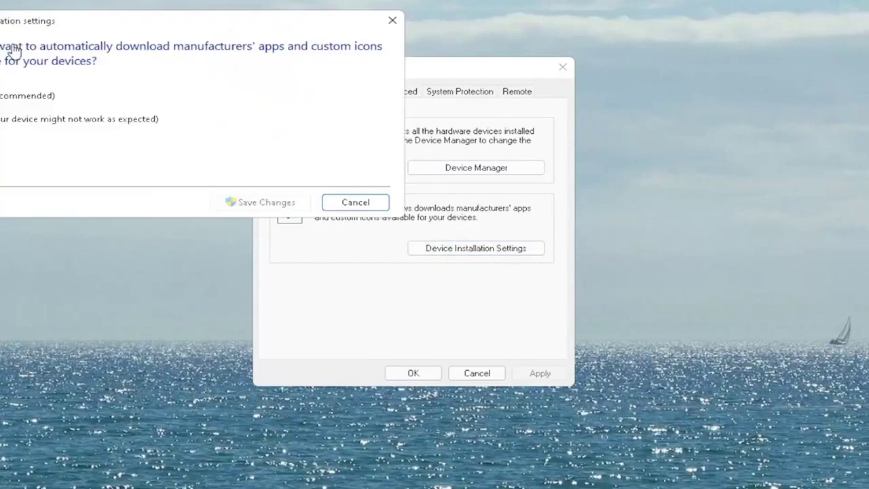
{"action": "left_click_drag", "start_coordinate": [62, 27], "coordinate": [256, 80]}
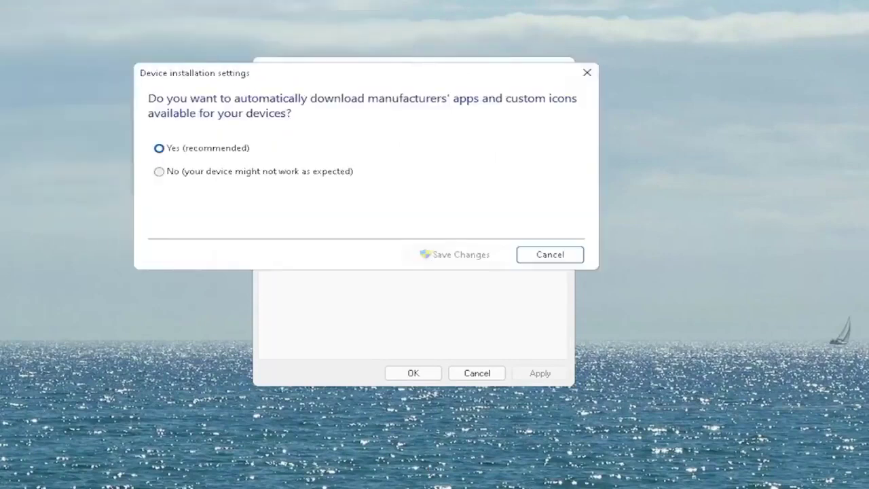
{"action": "left_click", "coordinate": [198, 153]}
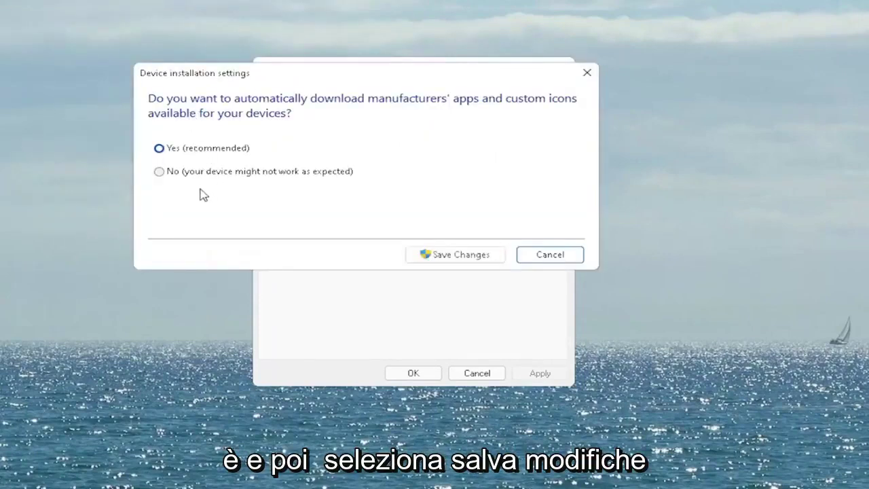
{"action": "left_click", "coordinate": [486, 255]}
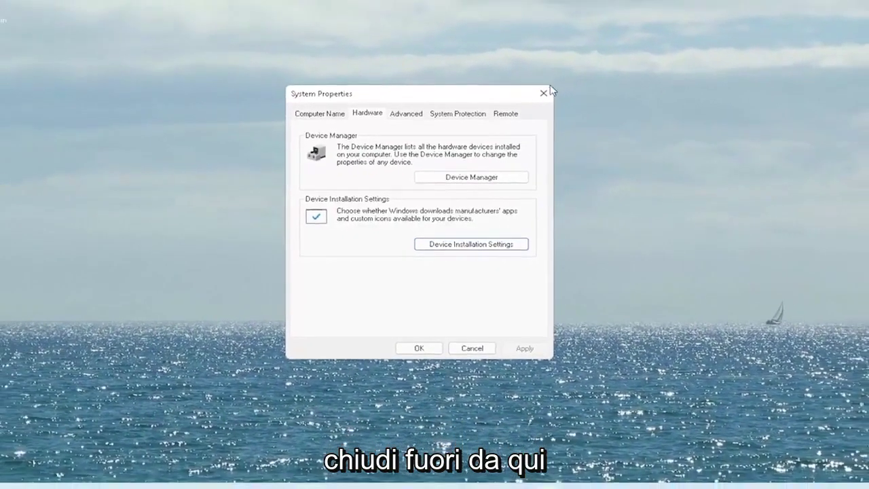
{"action": "left_click", "coordinate": [563, 67]}
Step: Search for "device manager" and open Device Manager
{"action": "left_click", "coordinate": [369, 477]}
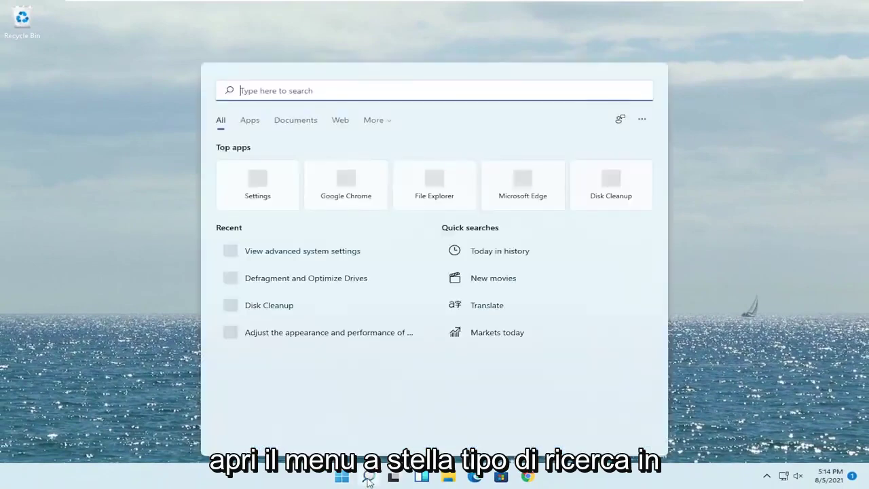
{"action": "type", "text": "device manager"}
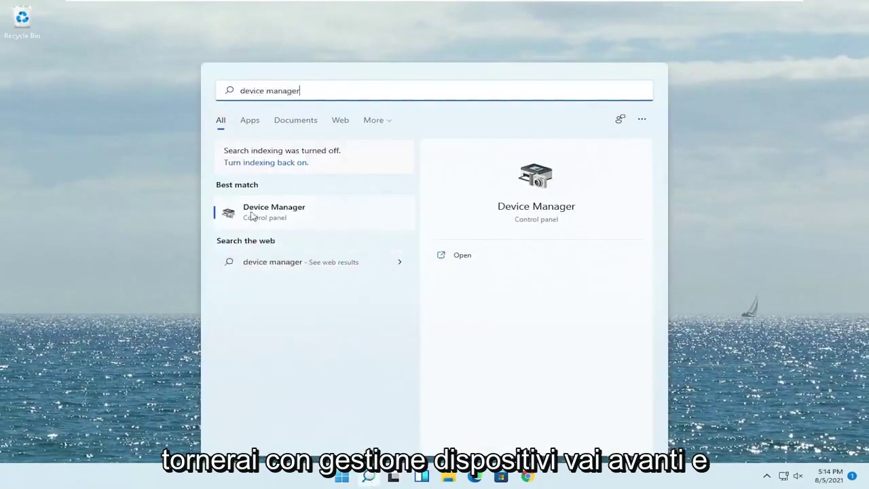
{"action": "left_click", "coordinate": [294, 215]}
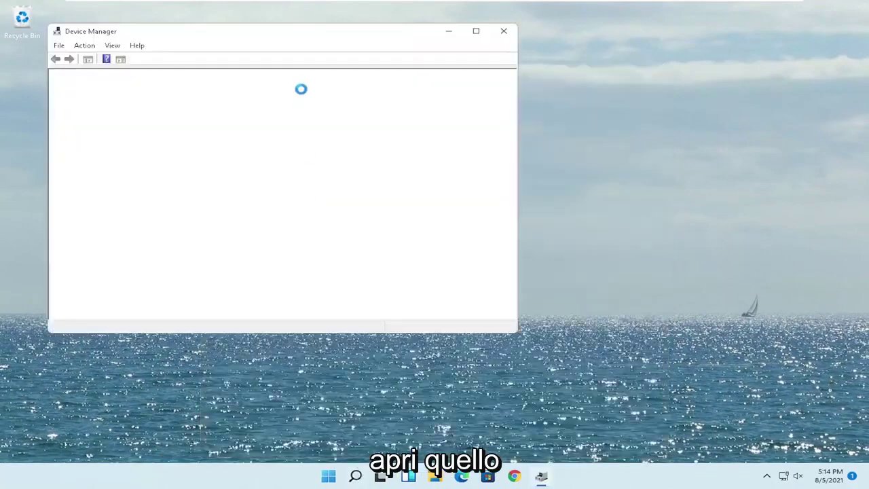
{"action": "left_click_drag", "start_coordinate": [289, 43], "coordinate": [408, 80]}
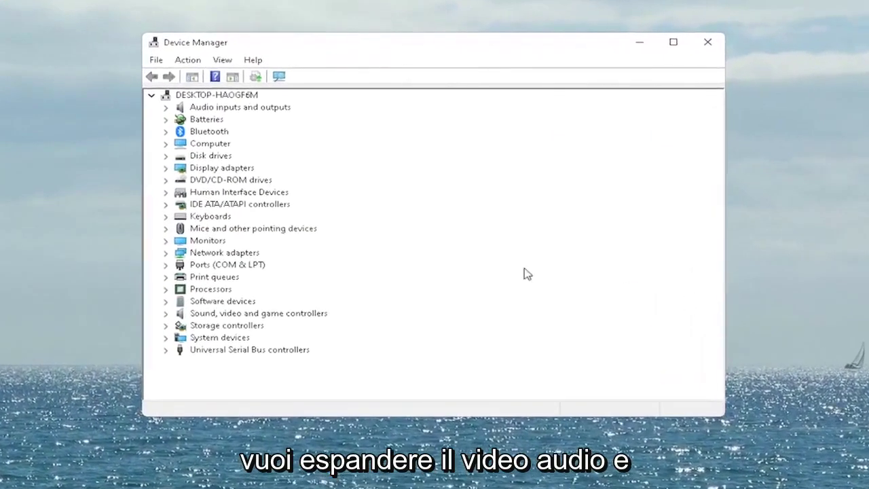
Step: Open the driver properties of High Definition Audio Device under Sound, video and game controllers
{"action": "left_click", "coordinate": [226, 313]}
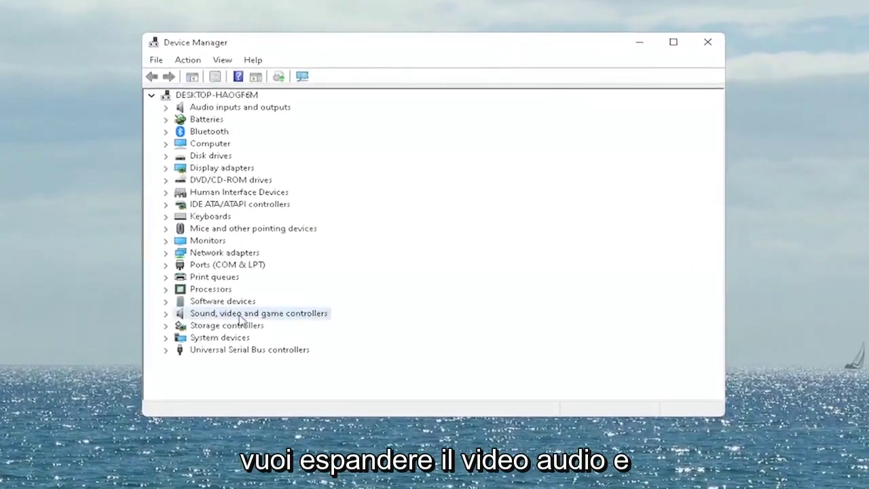
{"action": "double_click", "coordinate": [265, 318]}
{"action": "left_click", "coordinate": [250, 328]}
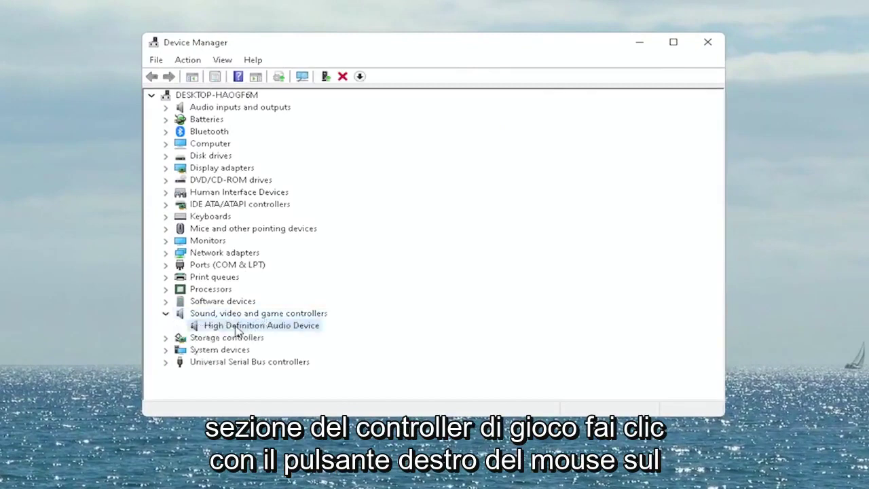
{"action": "right_click", "coordinate": [263, 328]}
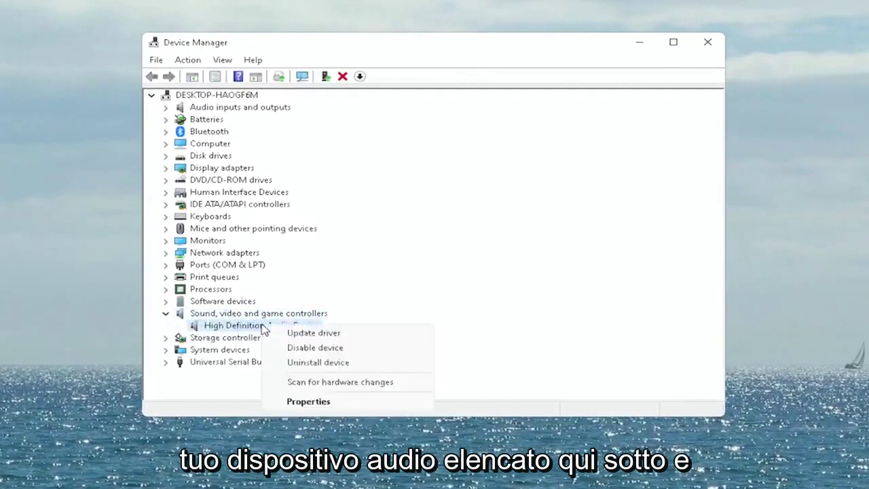
{"action": "left_click", "coordinate": [299, 402]}
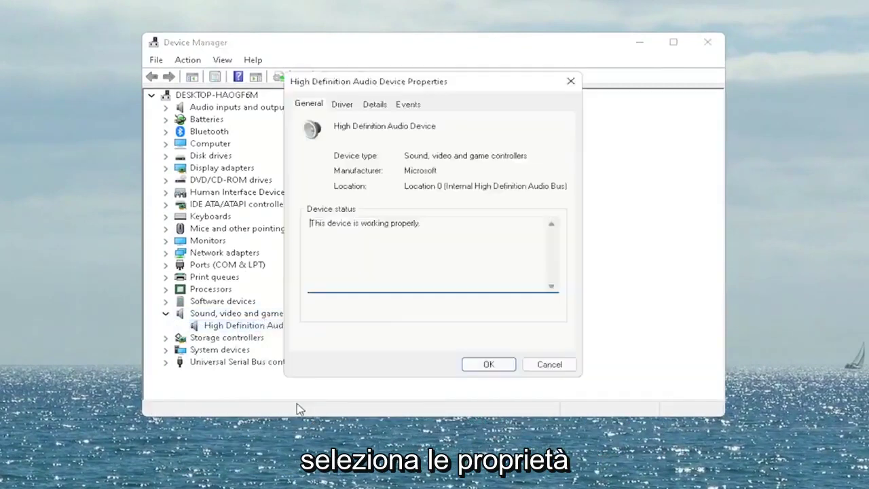
{"action": "left_click", "coordinate": [343, 105]}
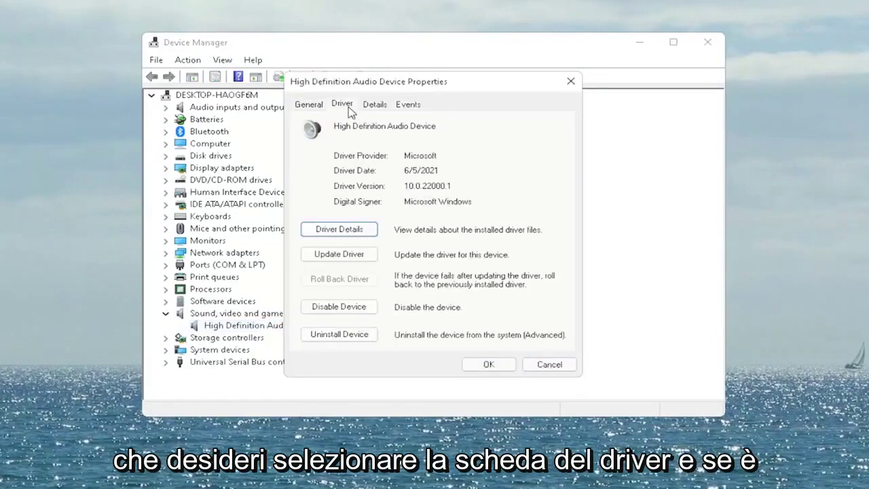
Step: Update the driver manually, picking High Definition Audio Device from the list of available drivers on the computer
{"action": "left_click", "coordinate": [351, 256]}
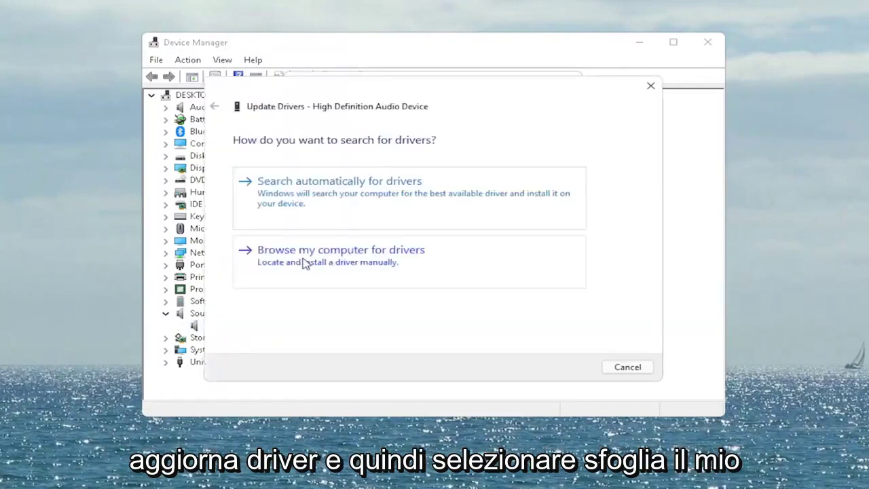
{"action": "left_click", "coordinate": [343, 256]}
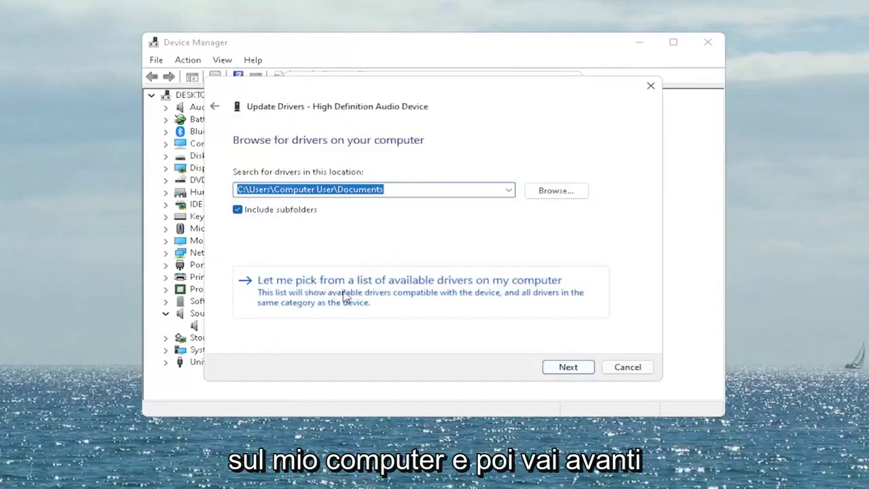
{"action": "left_click", "coordinate": [417, 307]}
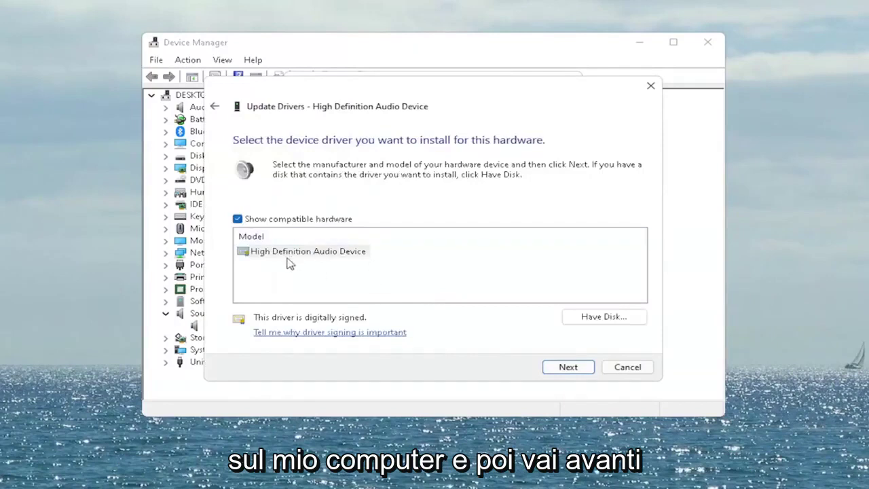
{"action": "left_click", "coordinate": [286, 252]}
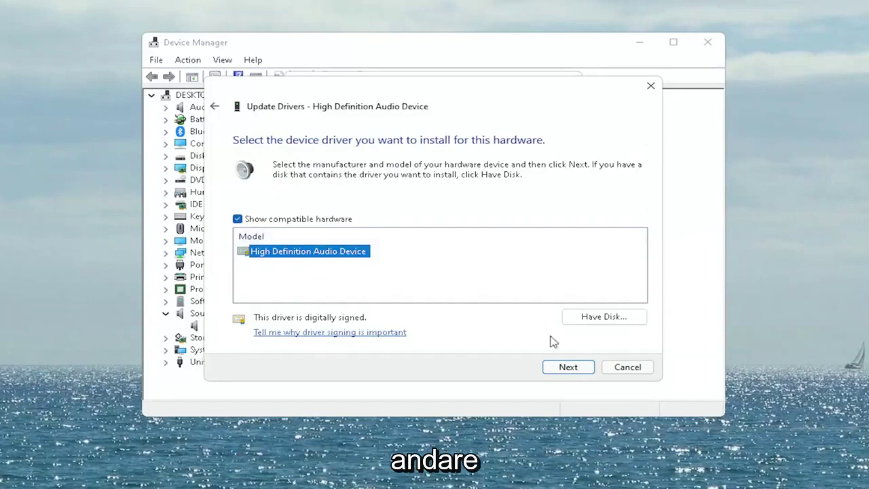
{"action": "left_click", "coordinate": [563, 365]}
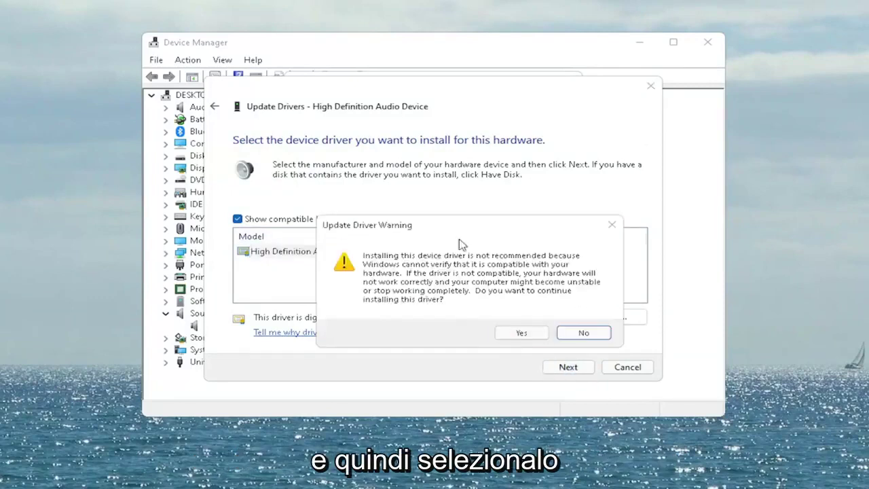
Step: Accept the driver warning to complete the installation, close the device properties, and agree to restart the computer
{"action": "left_click_drag", "start_coordinate": [455, 228], "coordinate": [403, 199]}
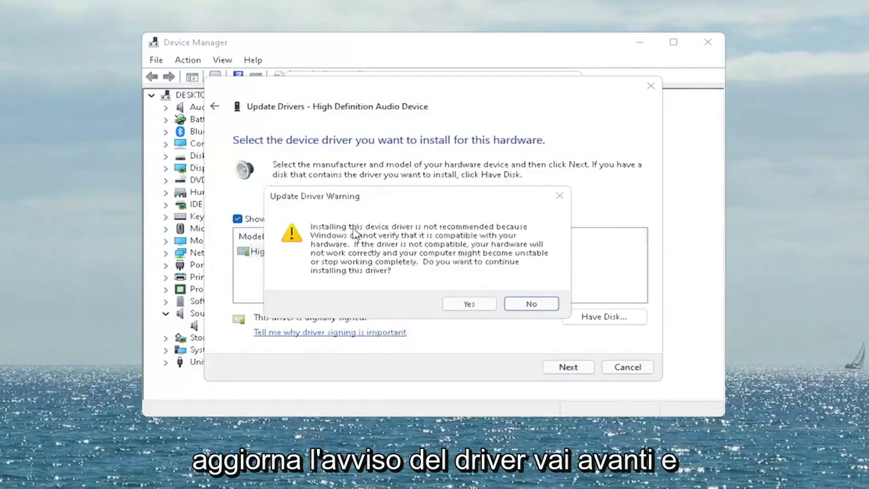
{"action": "left_click", "coordinate": [479, 304]}
{"action": "left_click", "coordinate": [629, 368]}
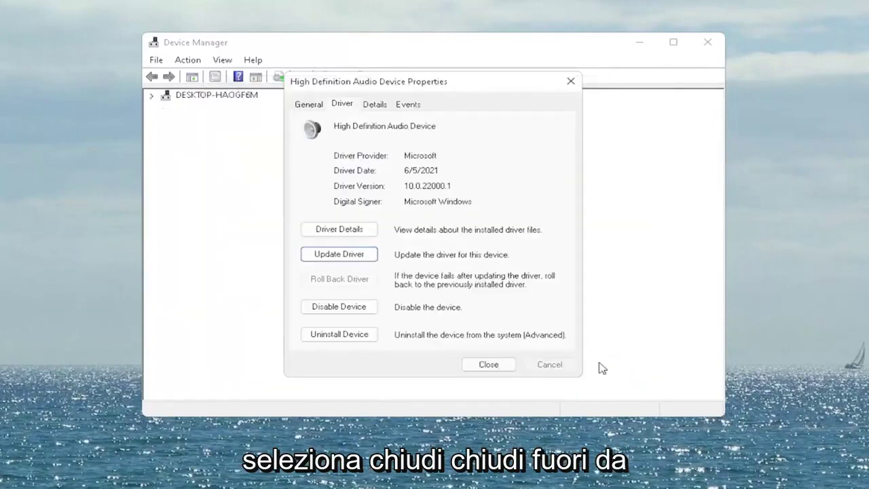
{"action": "left_click", "coordinate": [490, 363]}
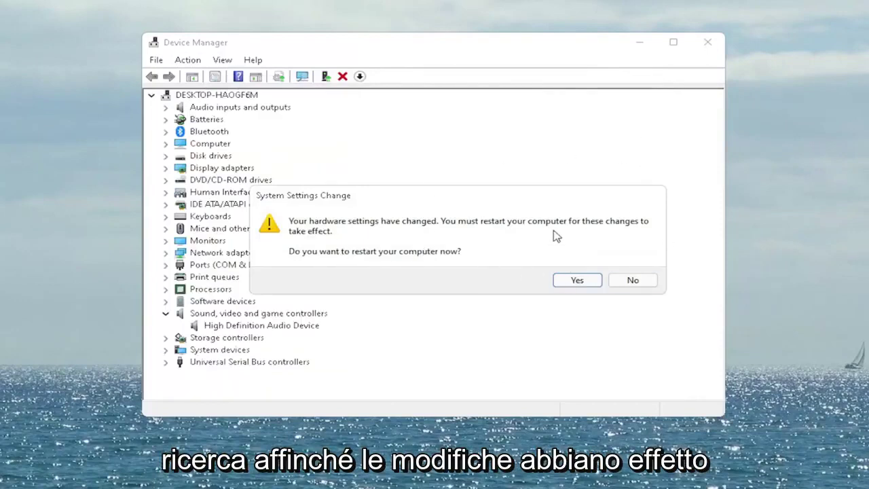
{"action": "left_click", "coordinate": [576, 280]}
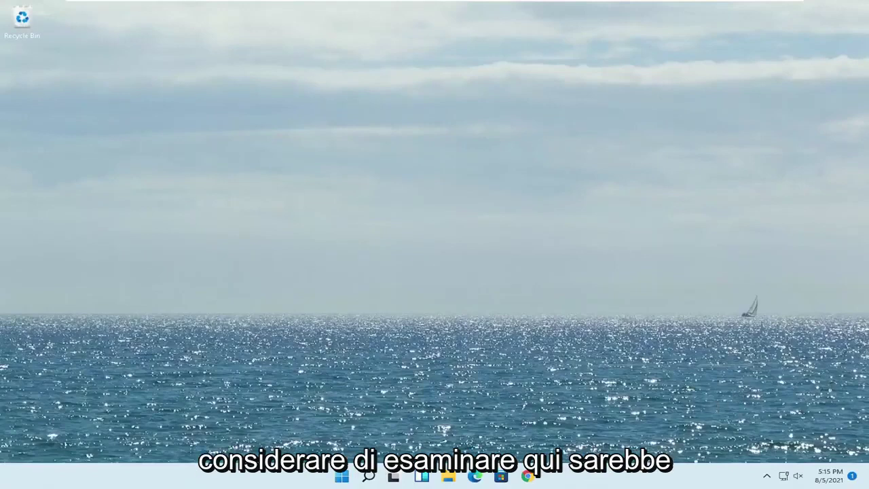
Step: Show the Bluetooth devices, search for a new Bluetooth device to add, and close the search and Settings
{"action": "left_click", "coordinate": [767, 477]}
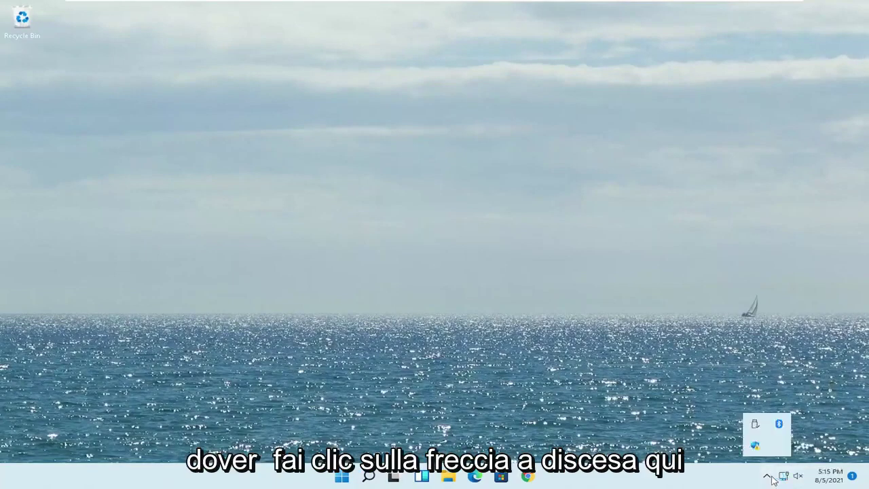
{"action": "left_click", "coordinate": [781, 425]}
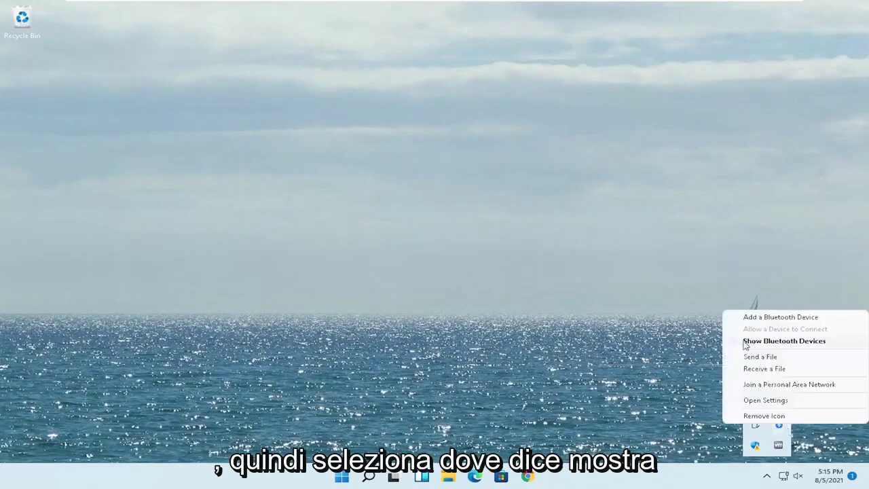
{"action": "left_click", "coordinate": [795, 341]}
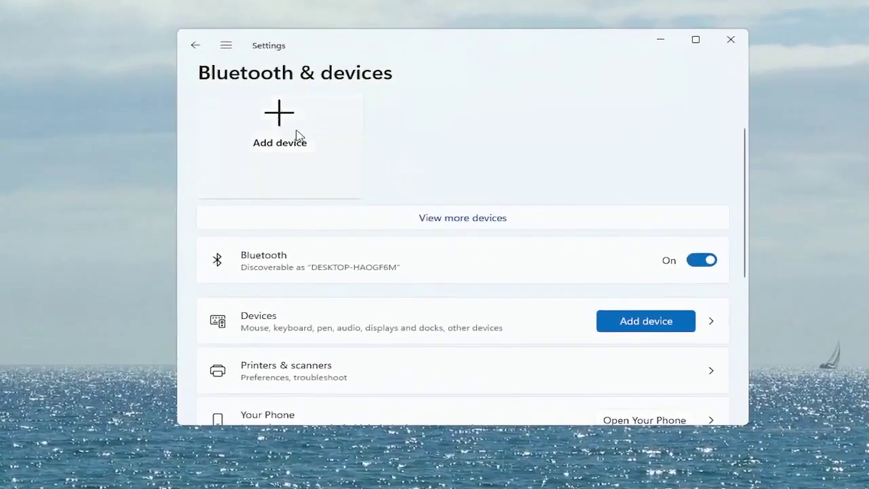
{"action": "left_click", "coordinate": [276, 126]}
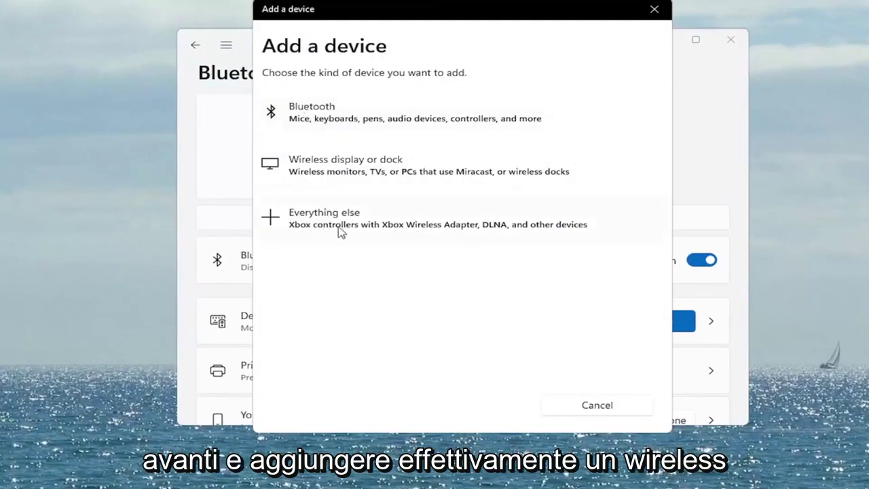
{"action": "left_click", "coordinate": [315, 122]}
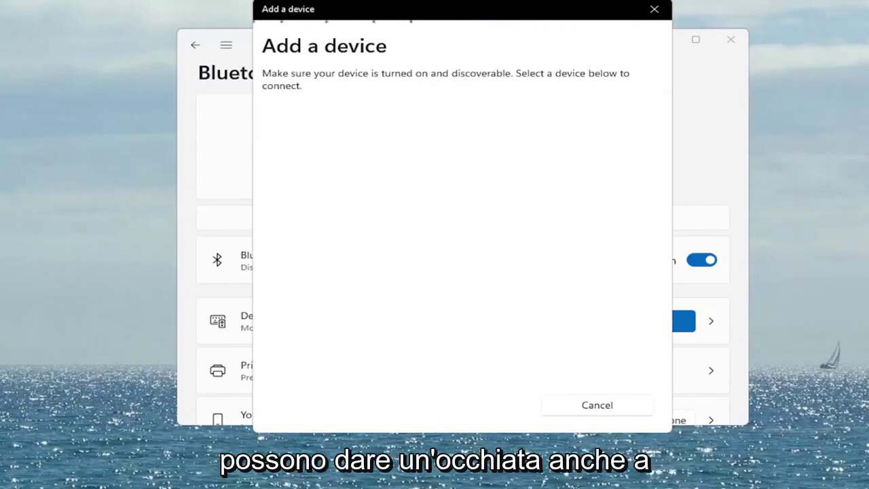
{"action": "left_click", "coordinate": [656, 10]}
{"action": "left_click", "coordinate": [732, 41]}
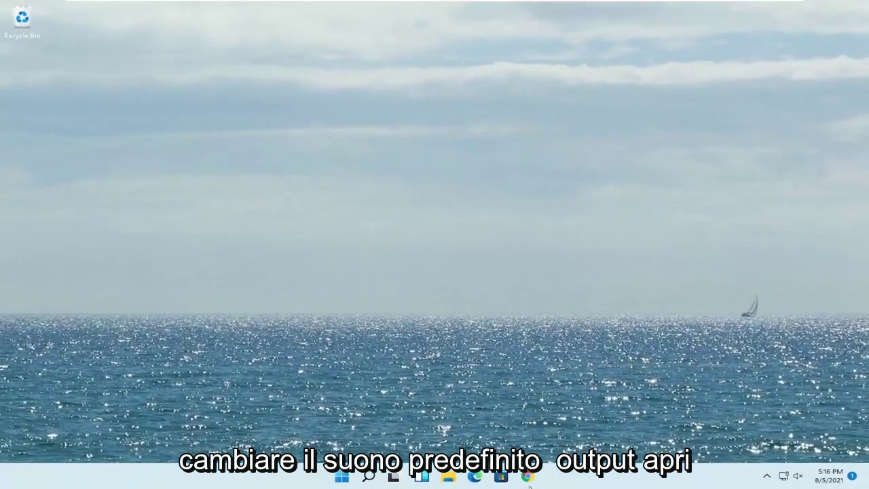
Step: Search for "settings", open the Settings app, and go to the System sound settings
{"action": "left_click", "coordinate": [368, 477]}
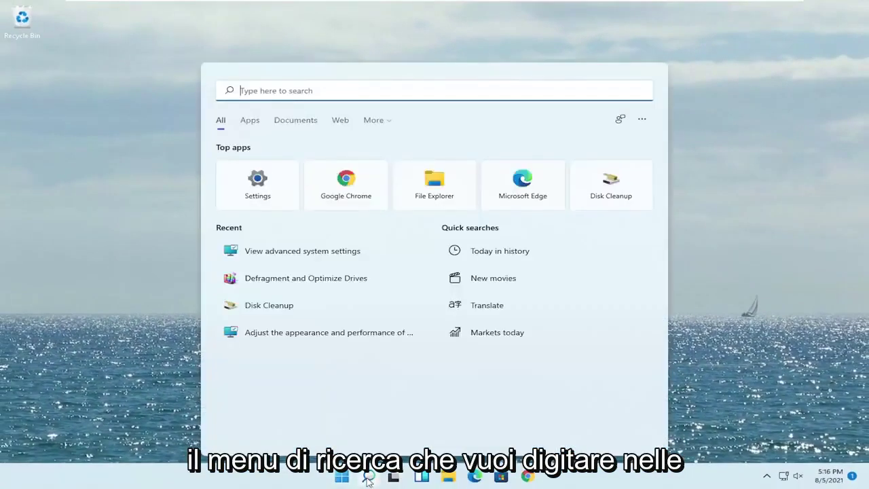
{"action": "type", "text": "settings"}
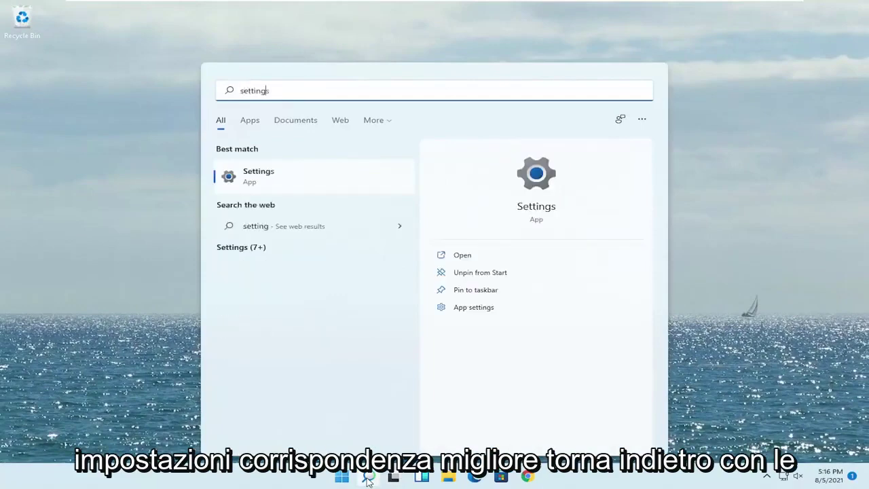
{"action": "left_click", "coordinate": [266, 182]}
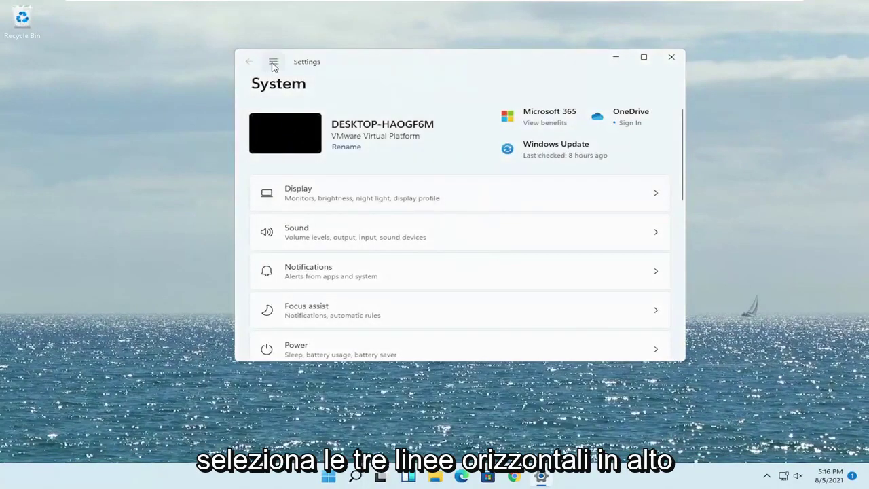
{"action": "left_click", "coordinate": [273, 62]}
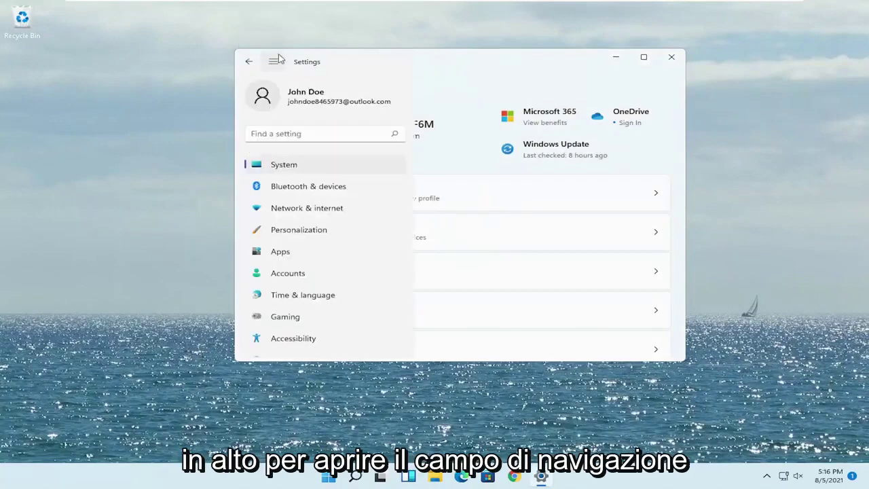
{"action": "left_click", "coordinate": [266, 170]}
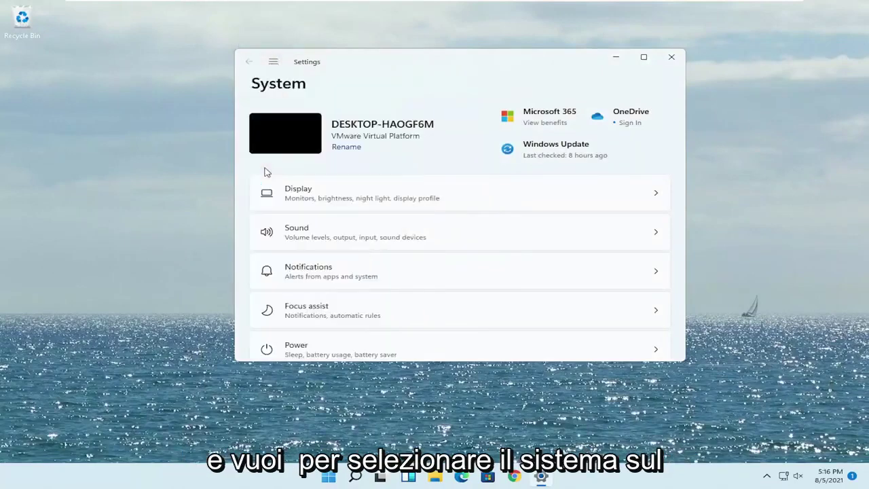
{"action": "left_click", "coordinate": [332, 237]}
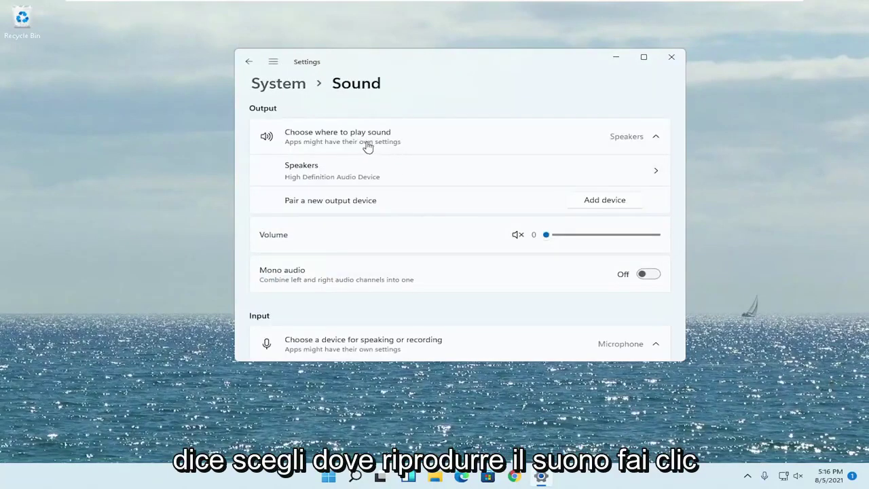
Step: Open the properties of the Speakers output device, and disallow and re-allow its use for audio by apps and Windows
{"action": "left_click", "coordinate": [602, 144]}
{"action": "left_click", "coordinate": [619, 141]}
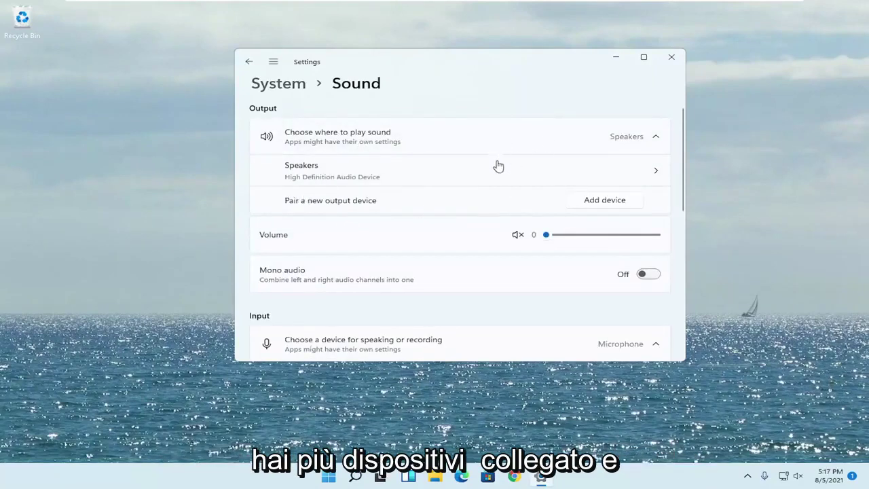
{"action": "left_click", "coordinate": [331, 171]}
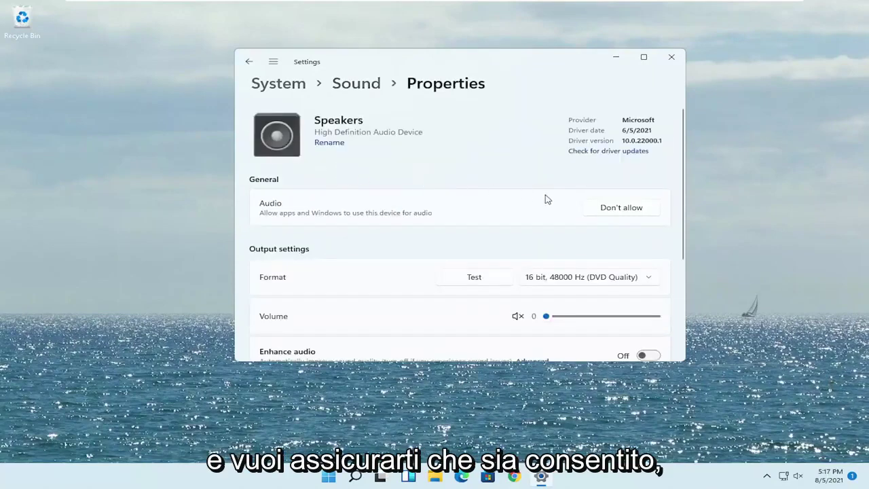
{"action": "left_click", "coordinate": [621, 208]}
{"action": "left_click", "coordinate": [531, 178]}
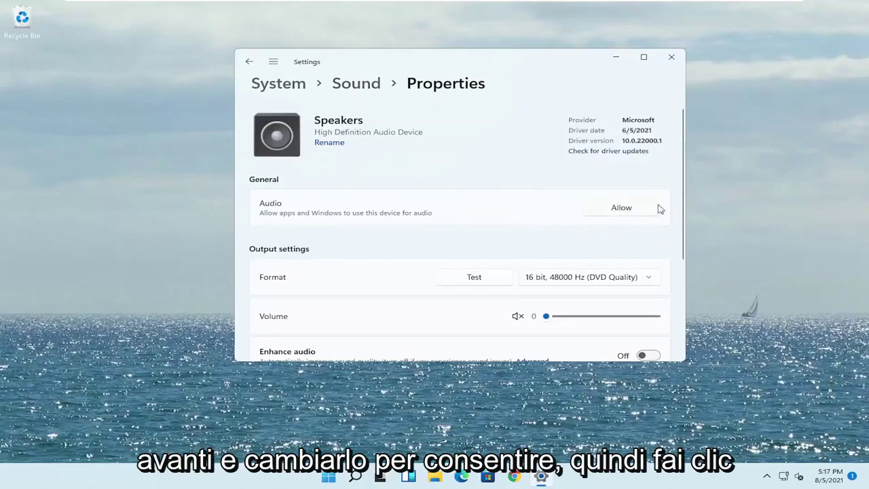
{"action": "left_click", "coordinate": [621, 209]}
Step: Set the Speakers volume to 0 in the output settings, return to the Sound settings, and close Settings
{"action": "scroll", "coordinate": [603, 224], "scroll_direction": "down", "scroll_amount": 2}
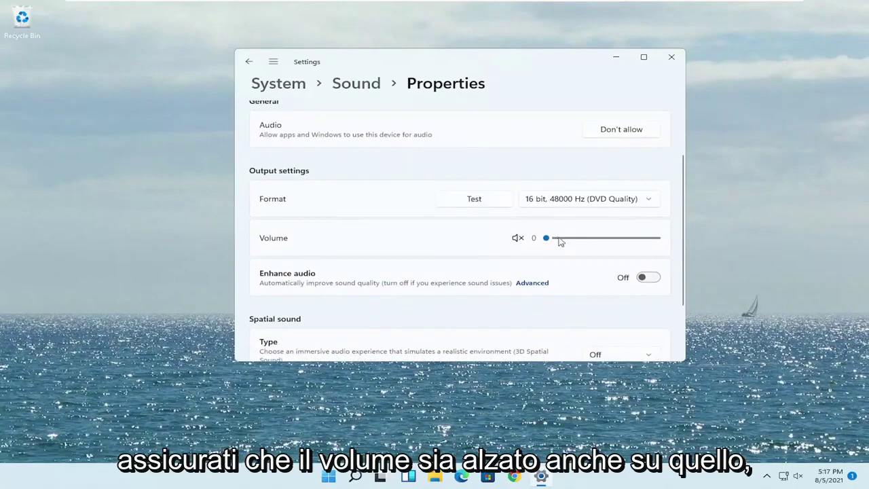
{"action": "left_click_drag", "start_coordinate": [567, 242], "coordinate": [500, 242]}
{"action": "scroll", "coordinate": [404, 213], "scroll_direction": "up", "scroll_amount": 2}
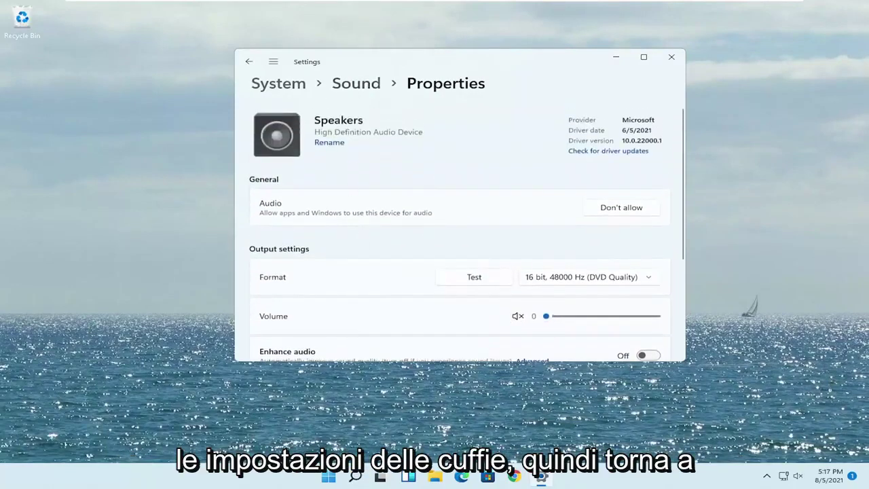
{"action": "left_click", "coordinate": [249, 63]}
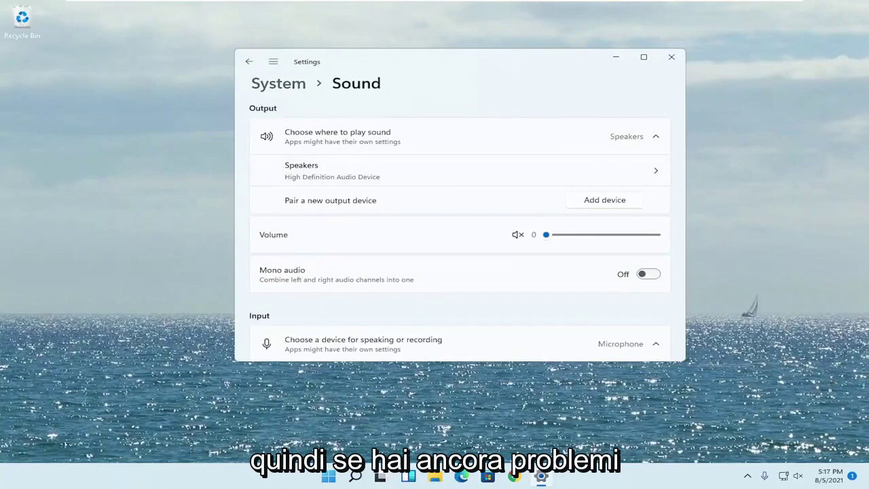
{"action": "left_click", "coordinate": [670, 59]}
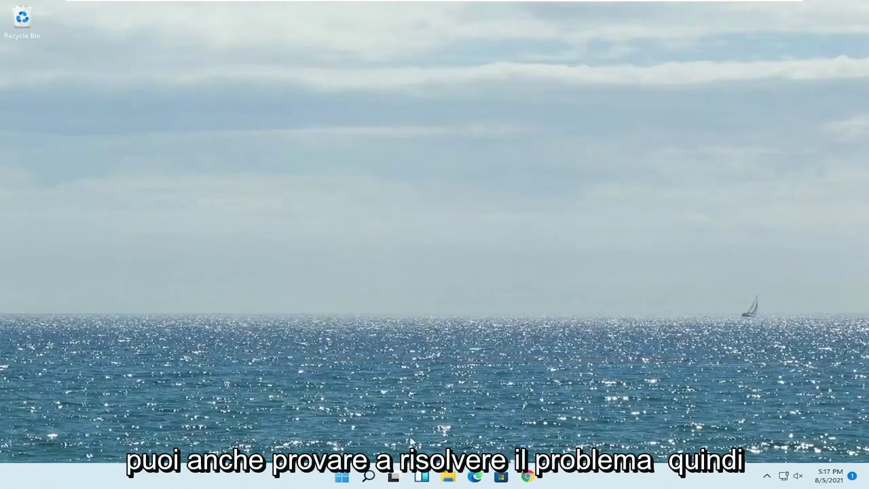
Step: Search for "troubleshoot", open the troubleshoot settings, and show the list of other troubleshooters
{"action": "left_click", "coordinate": [366, 479]}
{"action": "type", "text": "tro"}
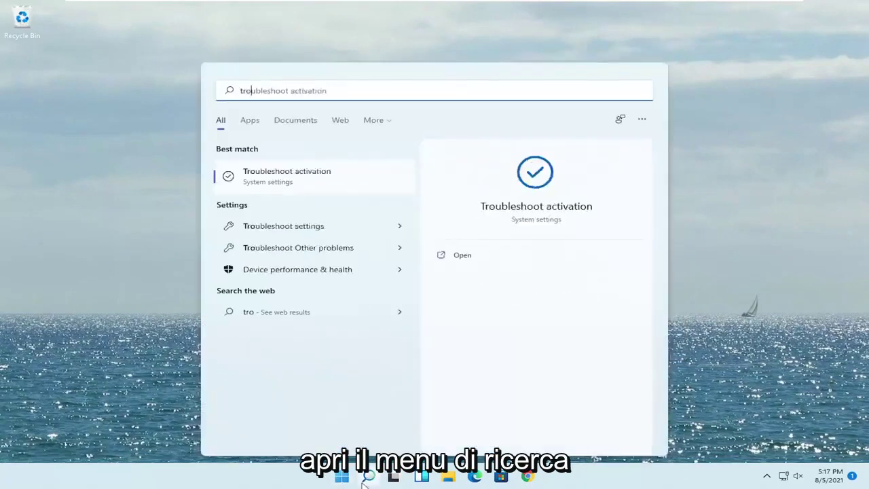
{"action": "type", "text": "ubleshoot"}
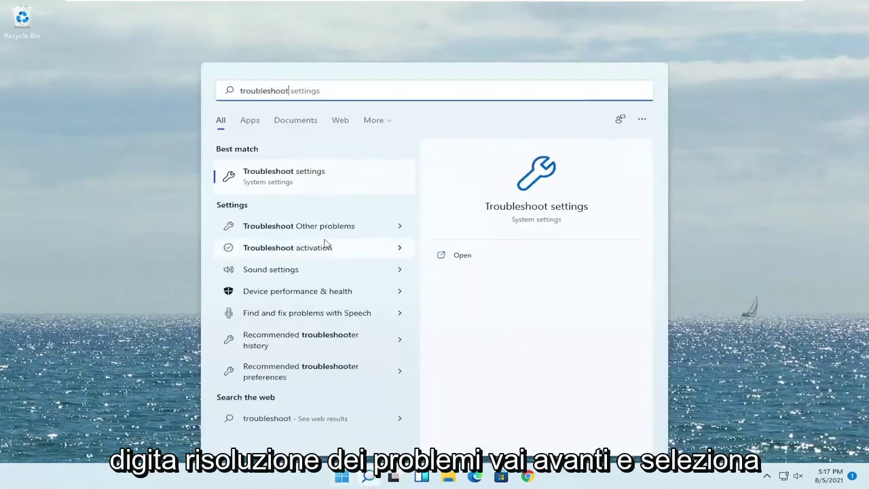
{"action": "left_click", "coordinate": [314, 178]}
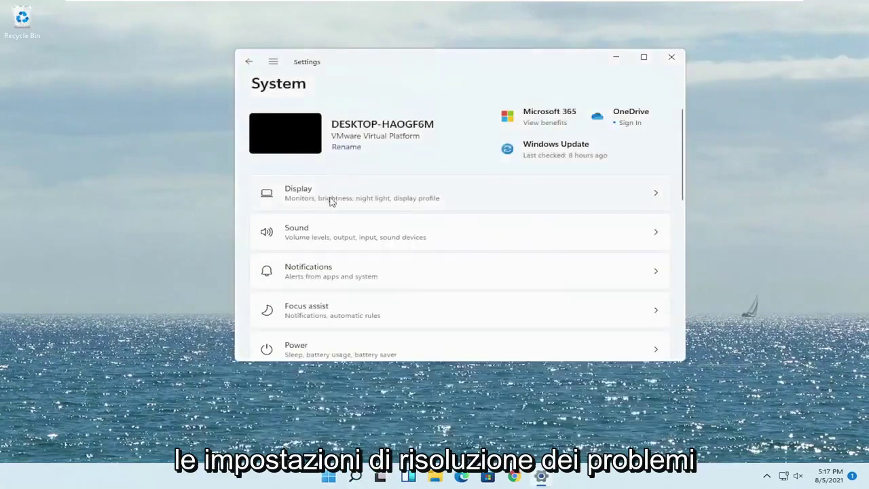
{"action": "scroll", "coordinate": [407, 281], "scroll_direction": "down", "scroll_amount": 5}
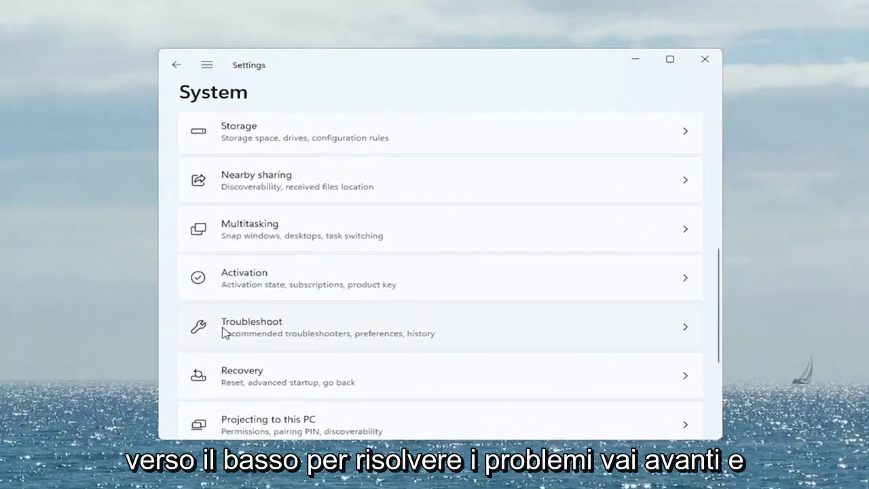
{"action": "left_click", "coordinate": [319, 334]}
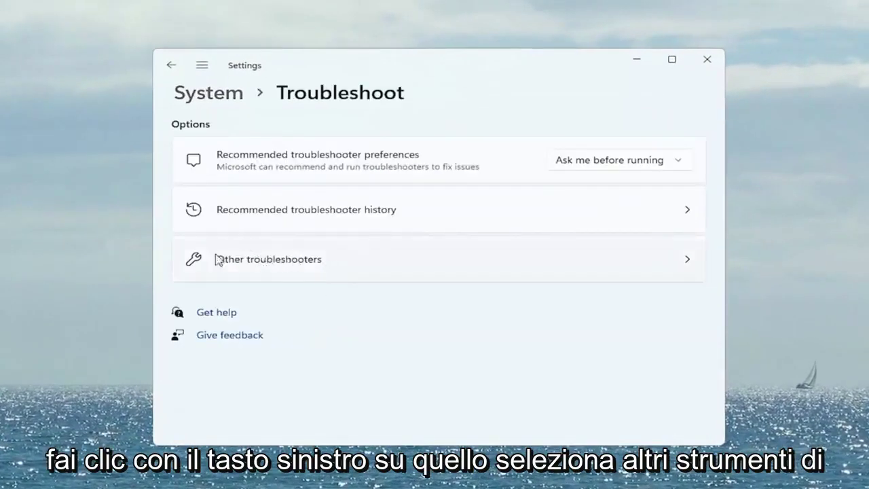
{"action": "left_click", "coordinate": [269, 273]}
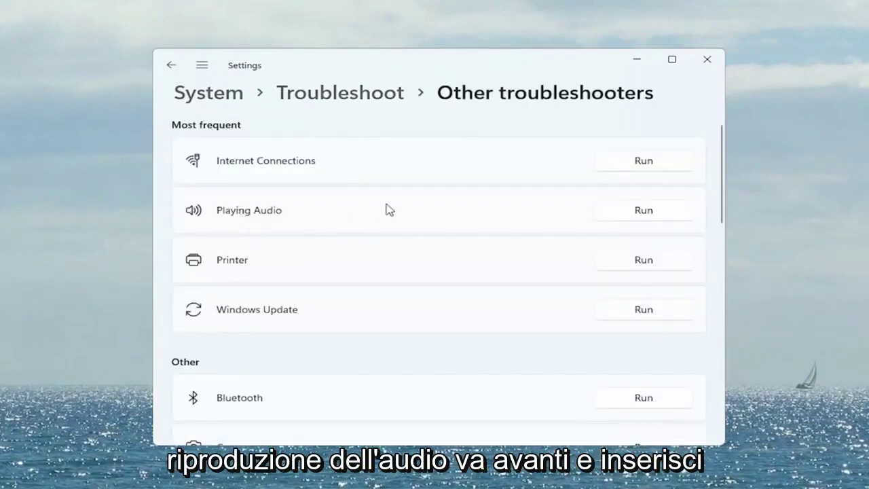
Step: Run the Playing Audio troubleshooter without opening Audio Enhancements or the Volume Mixer, and close it and Settings
{"action": "left_click", "coordinate": [645, 211]}
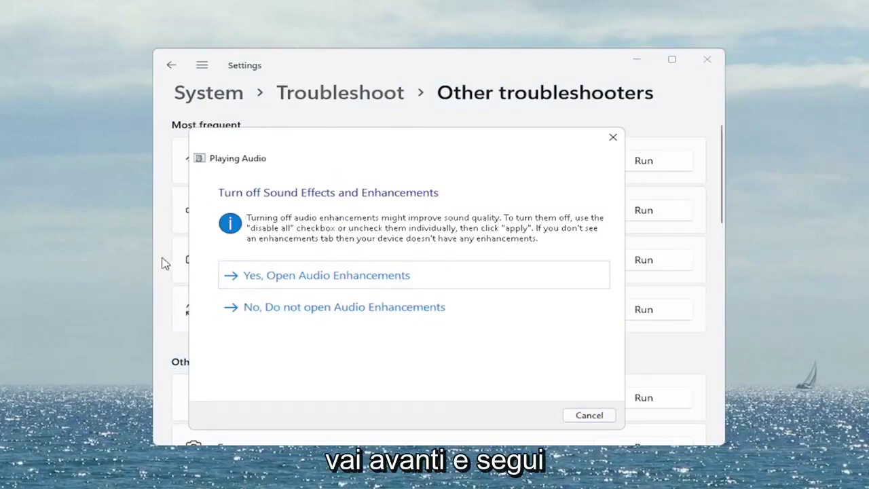
{"action": "left_click", "coordinate": [306, 312]}
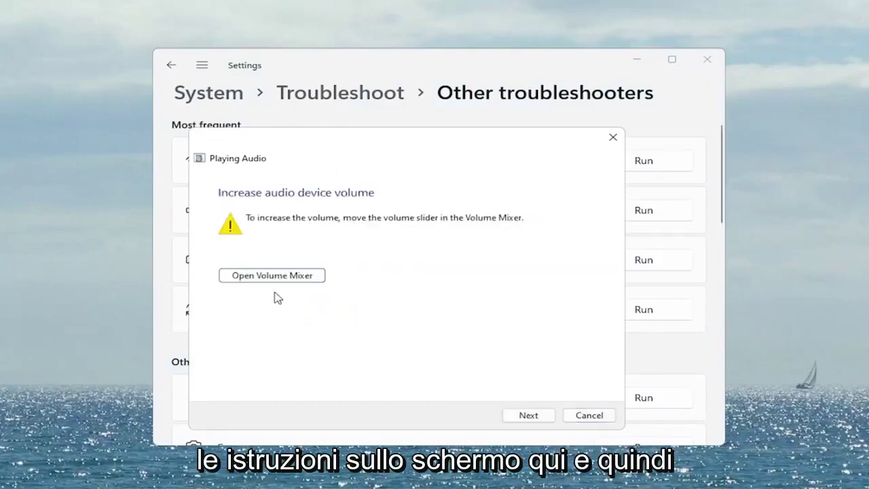
{"action": "left_click", "coordinate": [511, 415]}
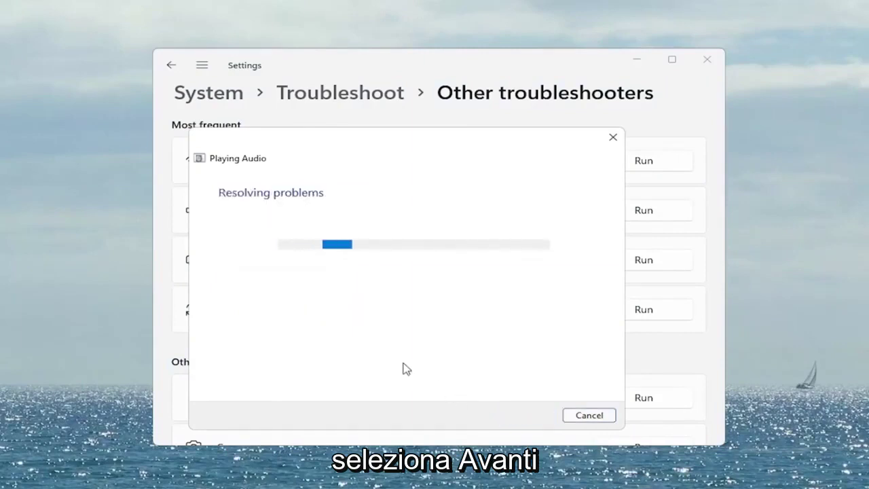
{"action": "left_click", "coordinate": [589, 415]}
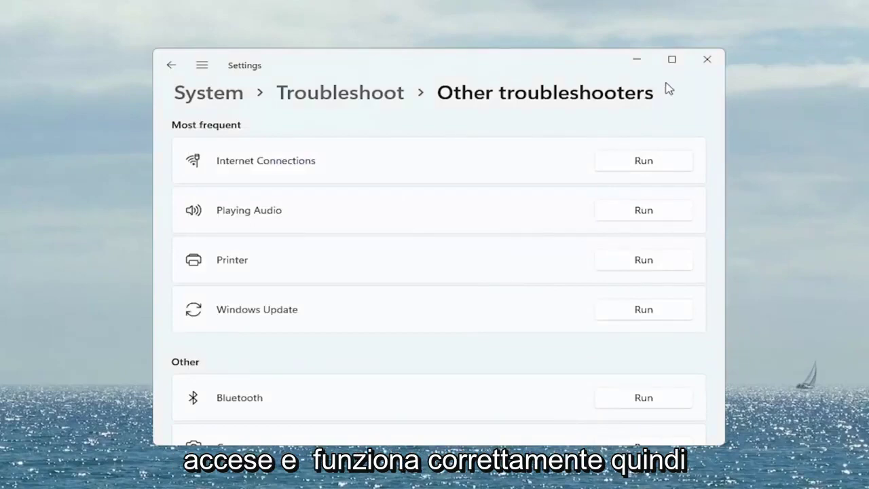
{"action": "left_click", "coordinate": [709, 61]}
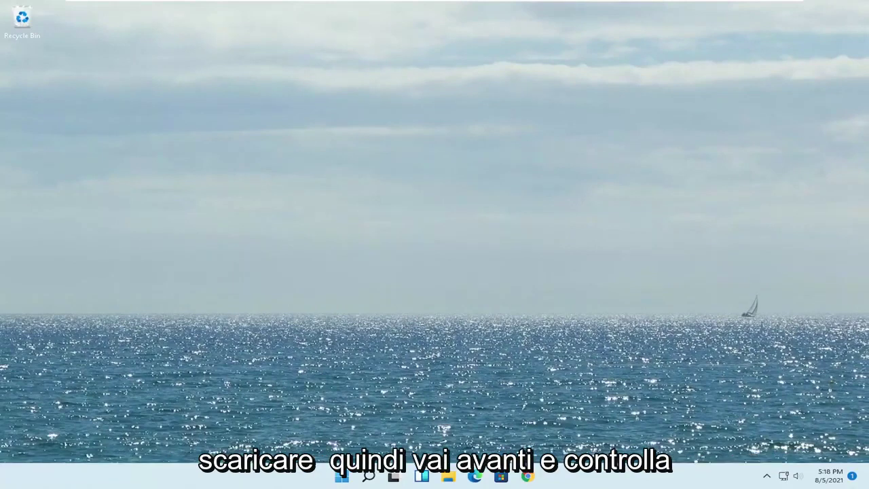
Step: Search for "update", open the check for Windows updates, start downloading the available update, and close Settings
{"action": "left_click", "coordinate": [367, 477]}
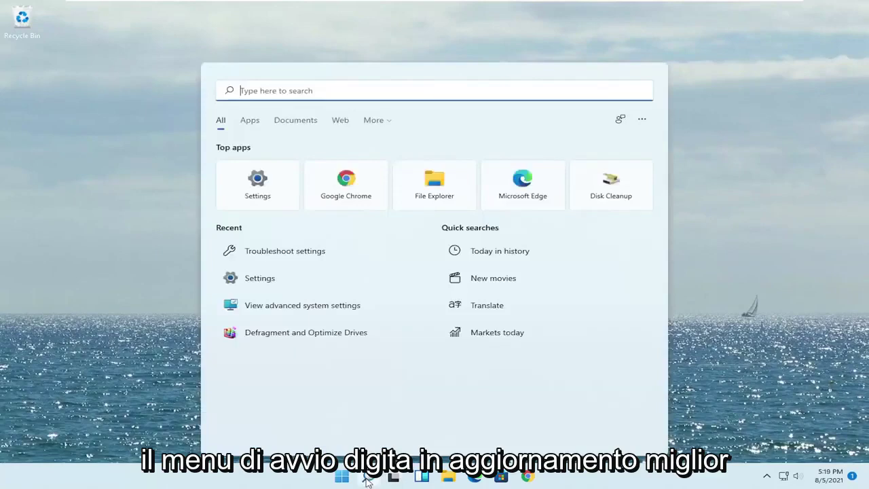
{"action": "type", "text": "update"}
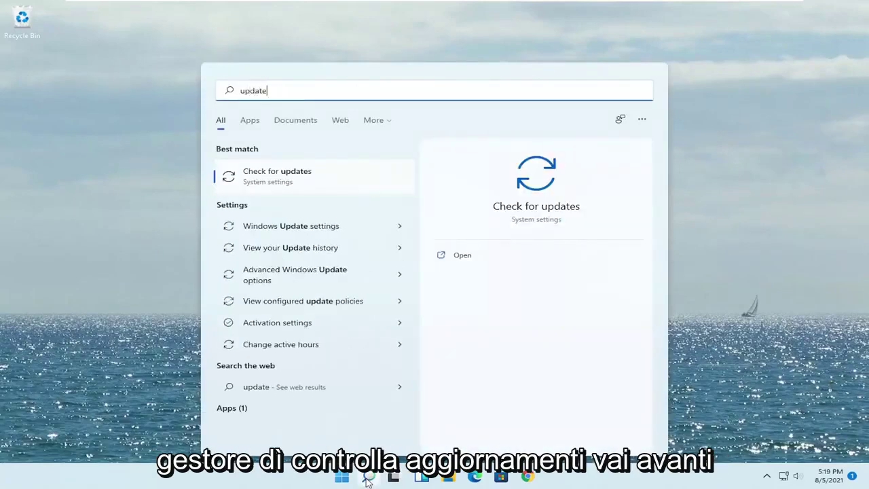
{"action": "left_click", "coordinate": [290, 182]}
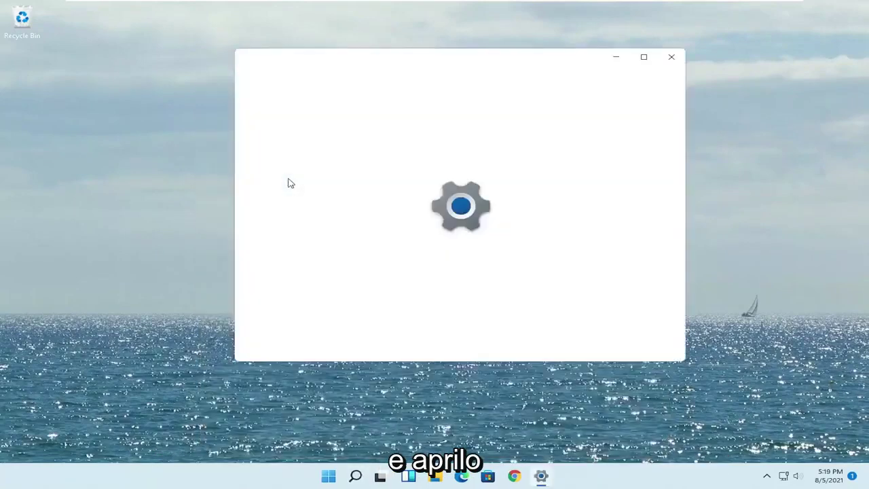
{"action": "left_click", "coordinate": [635, 135]}
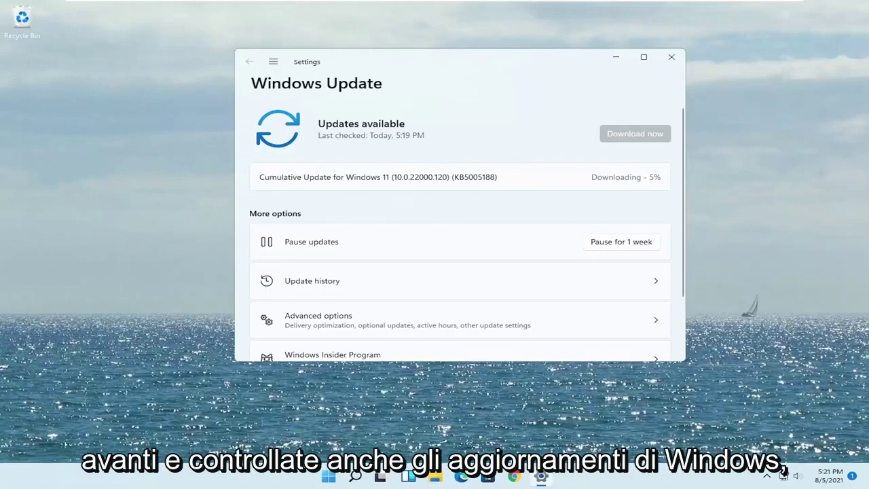
{"action": "left_click", "coordinate": [671, 57]}
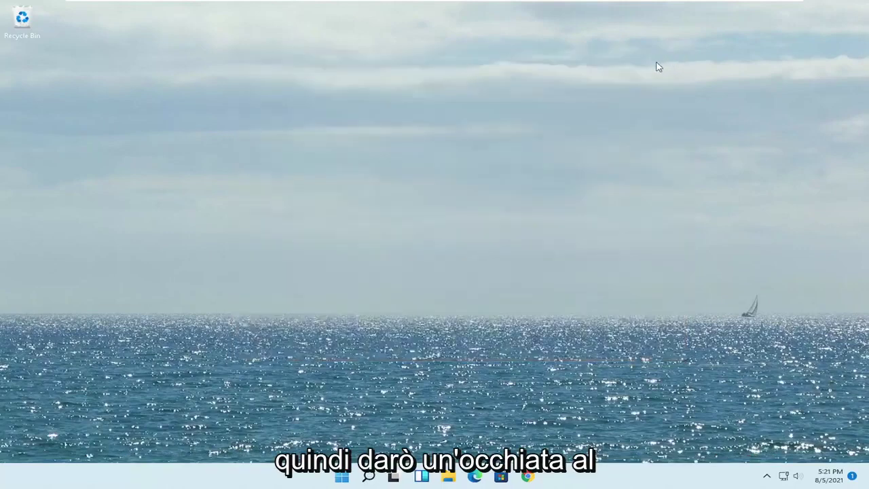